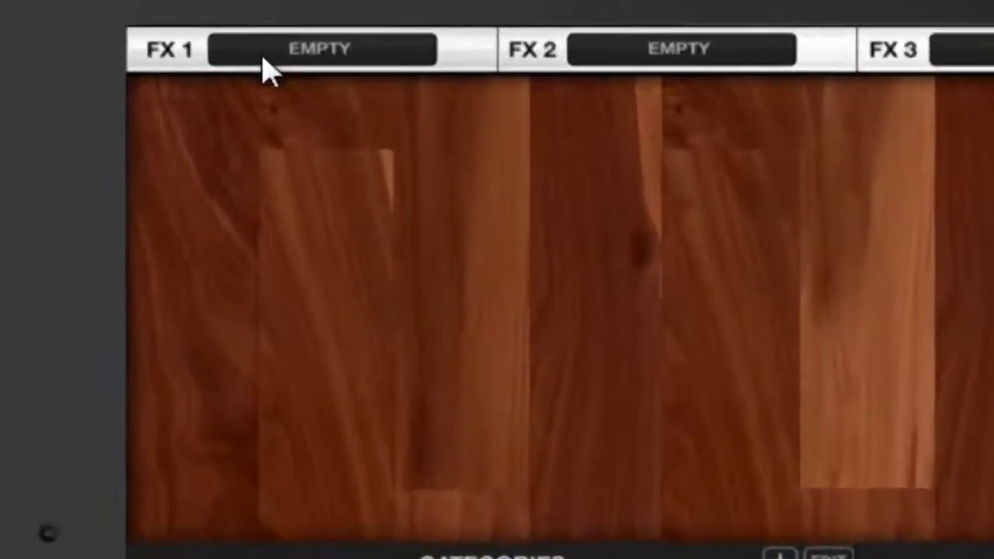
- Load a Chorus pedal into FX slot 1 and a Reverb pedal into FX slot 2
left_click(259, 78)
left_click(323, 176)
left_click(681, 49)
left_click(681, 300)
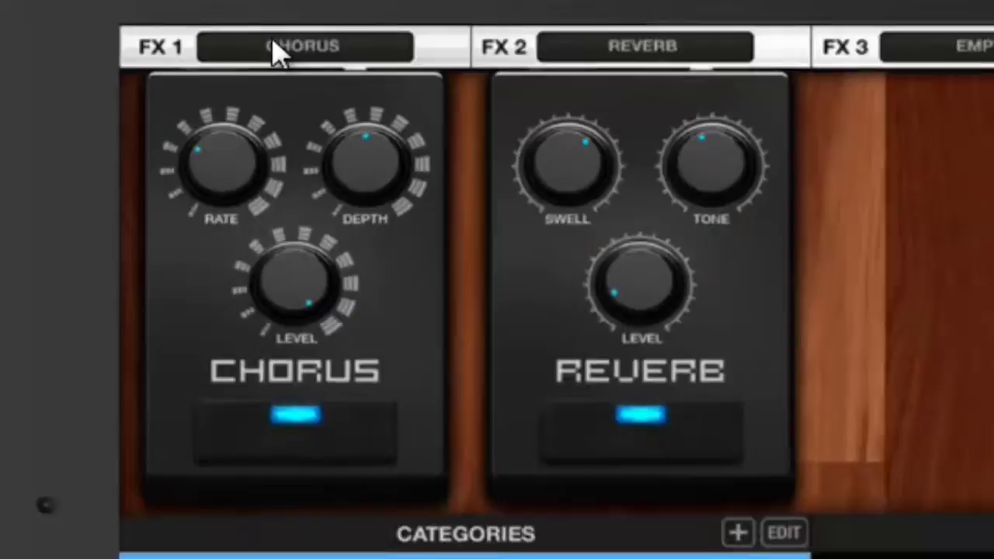
left_click(291, 49)
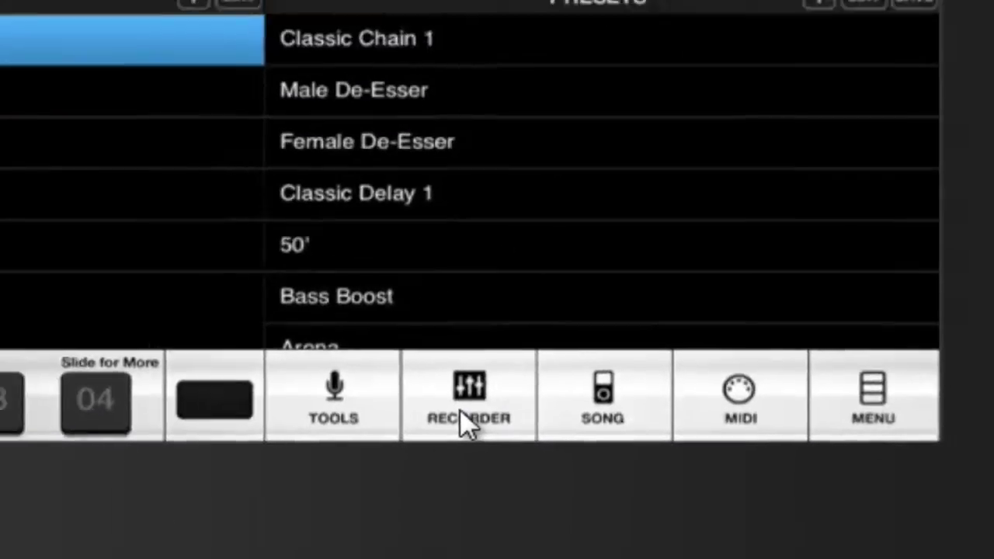
left_click(430, 400)
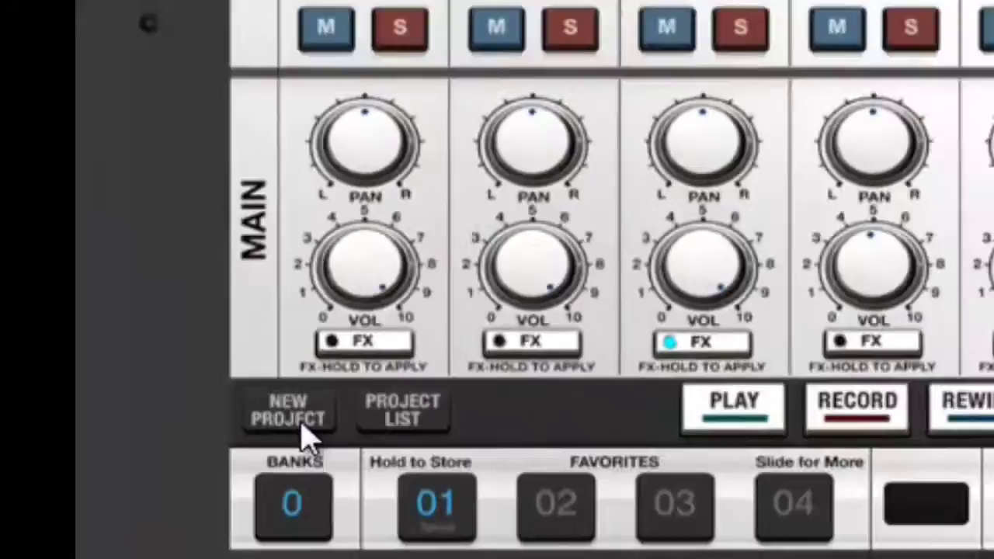
- Create a new project, replace the default name with 'New Project', and save it
left_click(396, 408)
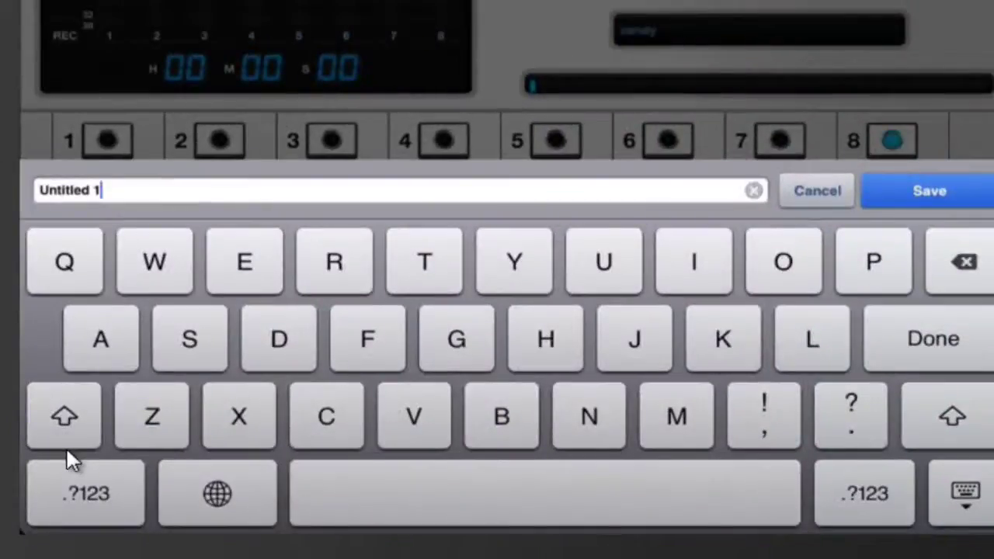
key("BackSpace")
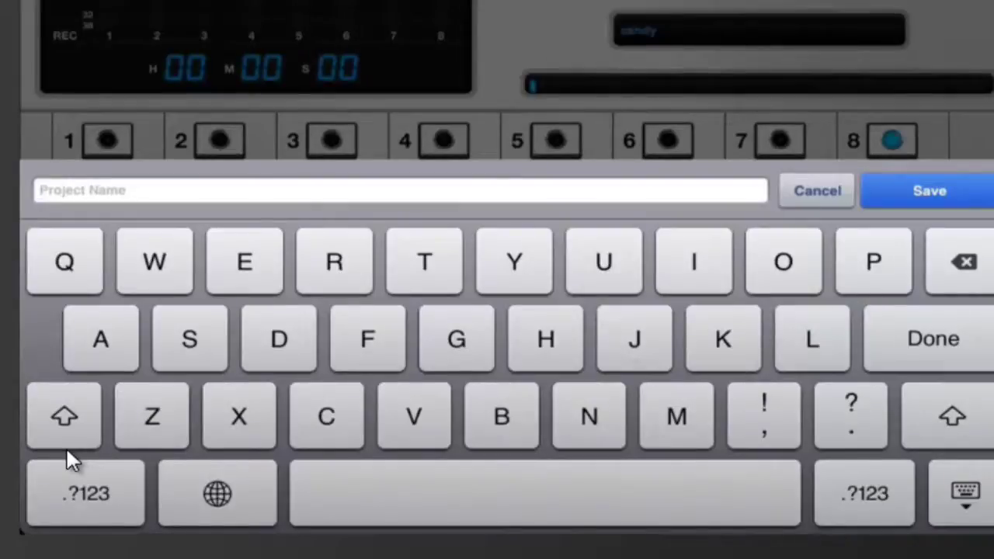
type("New ")
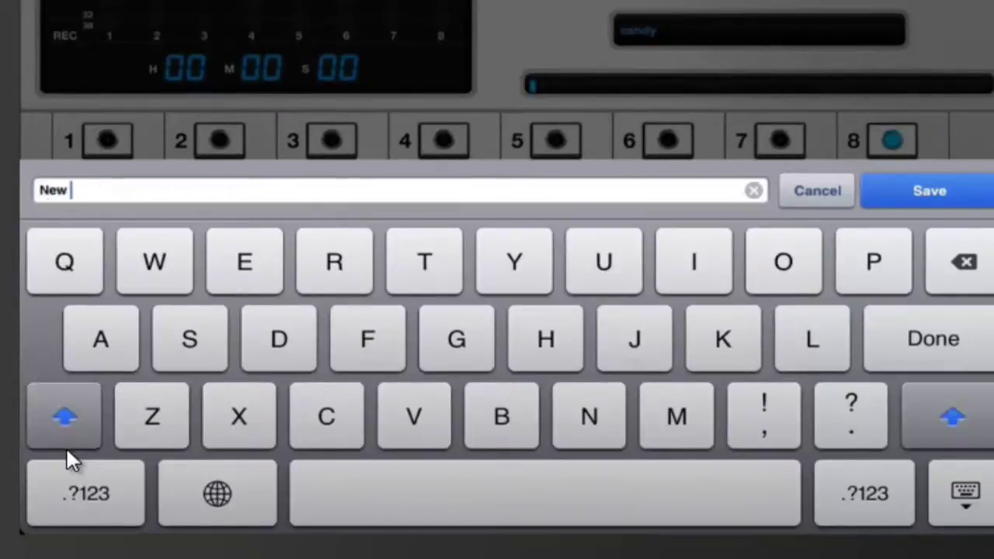
type("Proje")
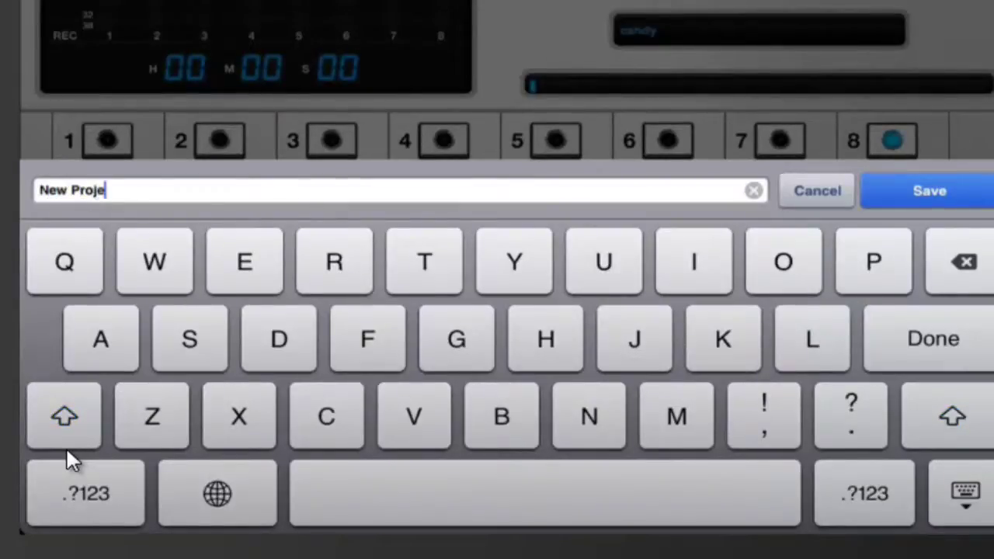
type("ct")
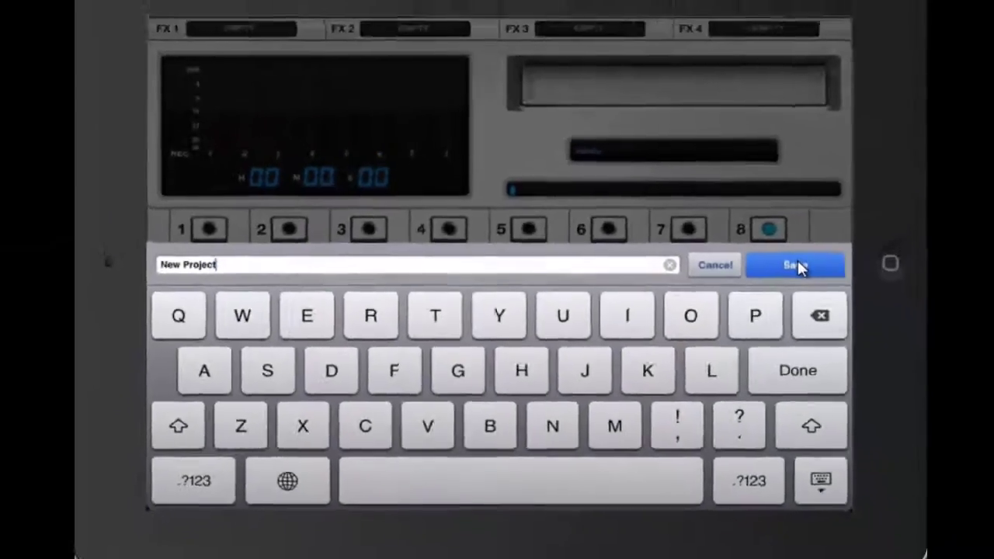
left_click(796, 264)
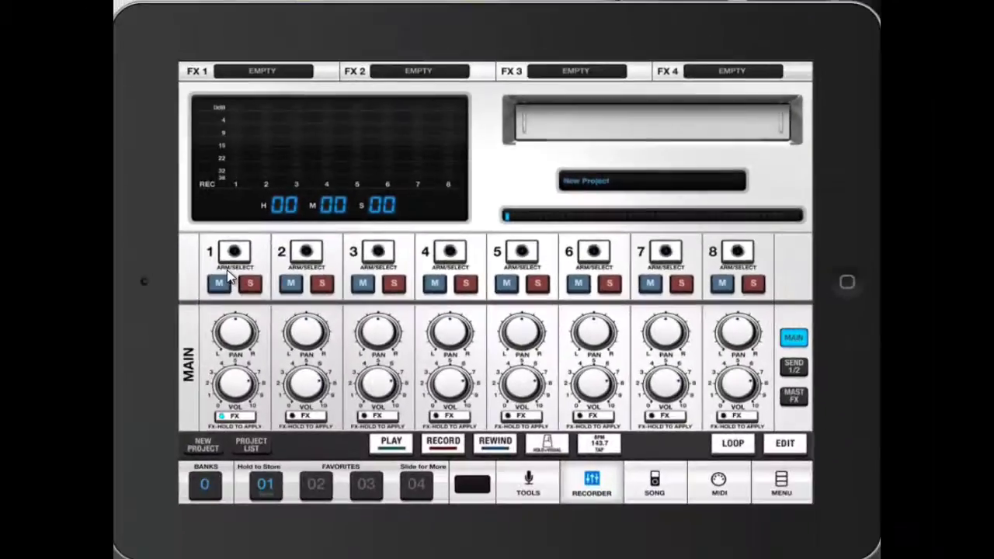
- Arm recorder track 2 instead of track 1 and route the voice FX to channel 2
left_click(233, 260)
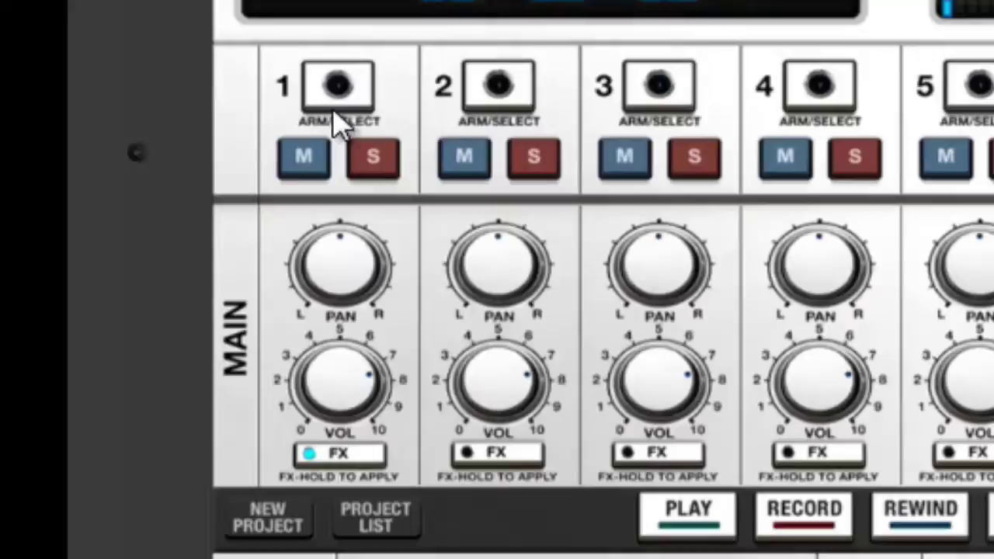
left_click(500, 87)
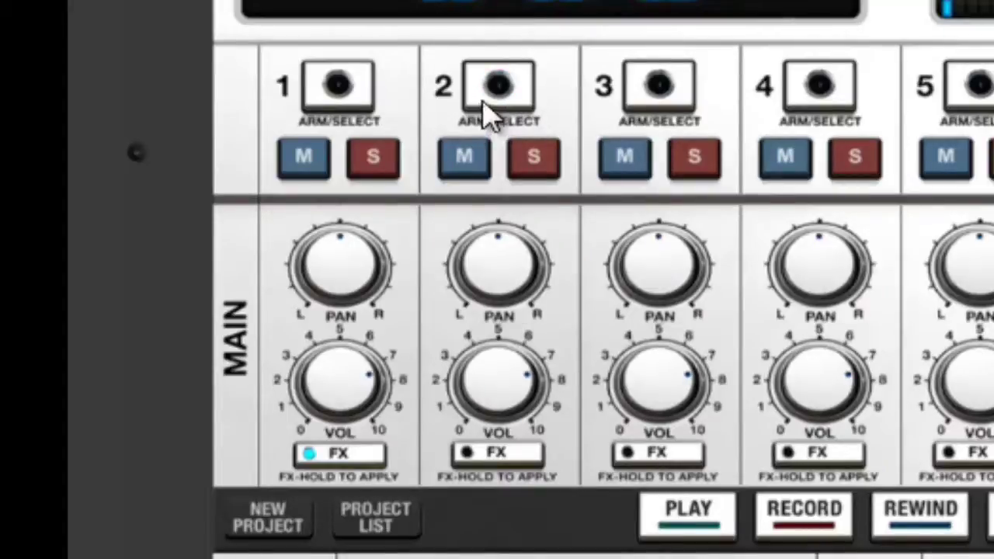
left_click(518, 461)
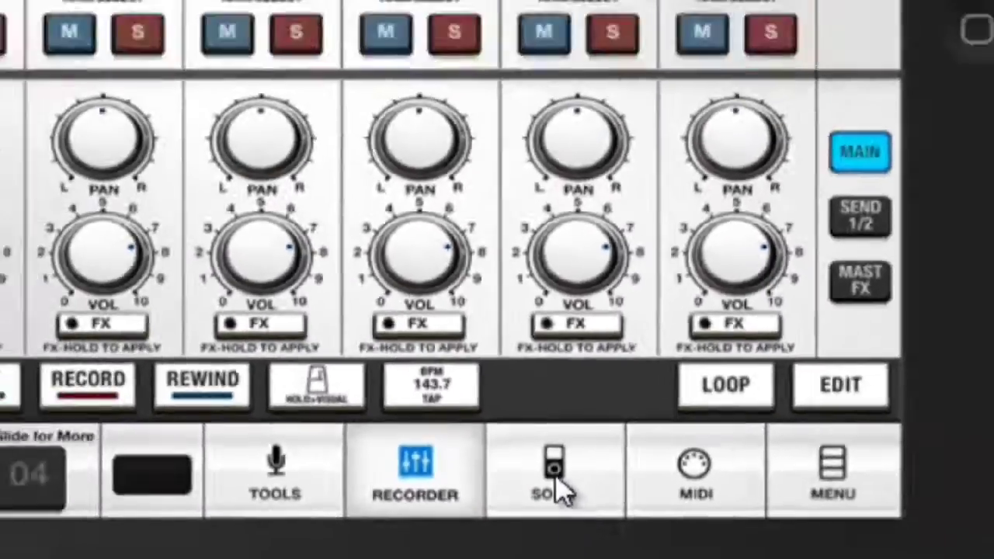
- Bring up the Player song list from the SONG button
left_click(565, 441)
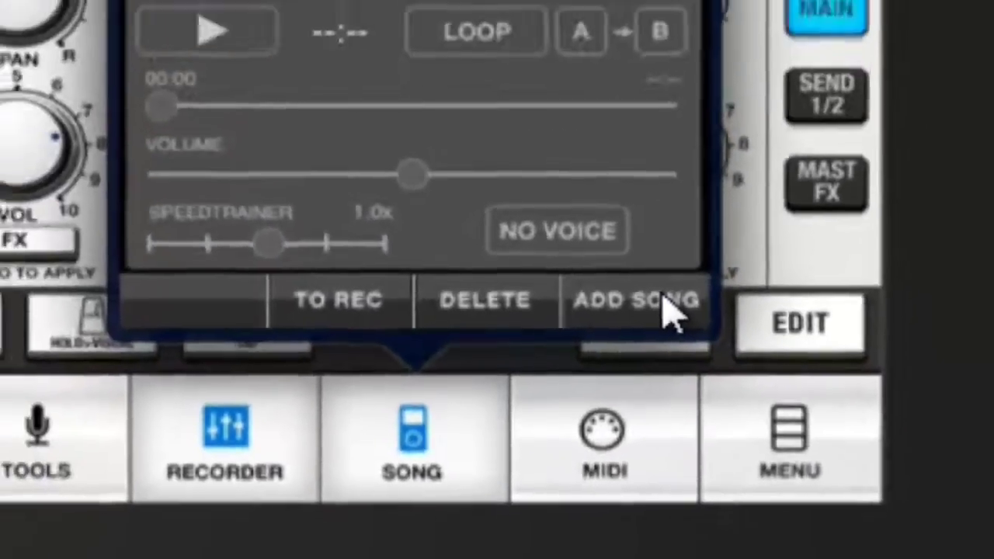
- Browse the iPod music library and add Keawi's 'Come Back to me' for import
left_click(730, 204)
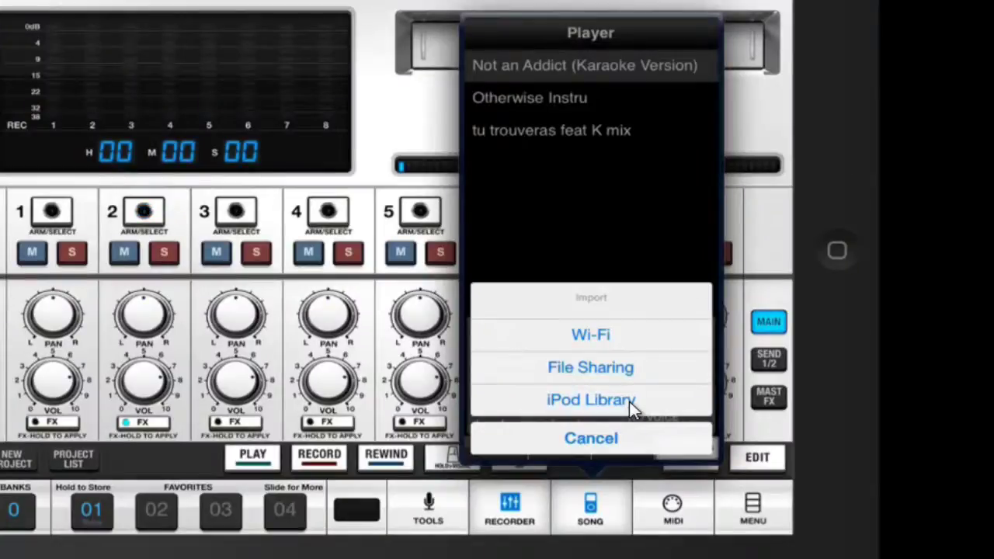
left_click(631, 404)
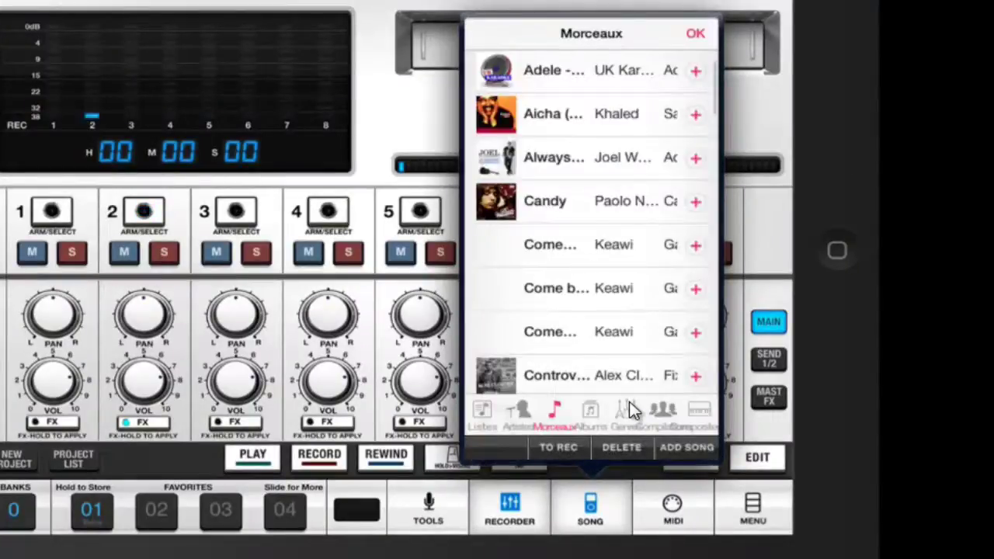
scroll(590, 225, "down", 15)
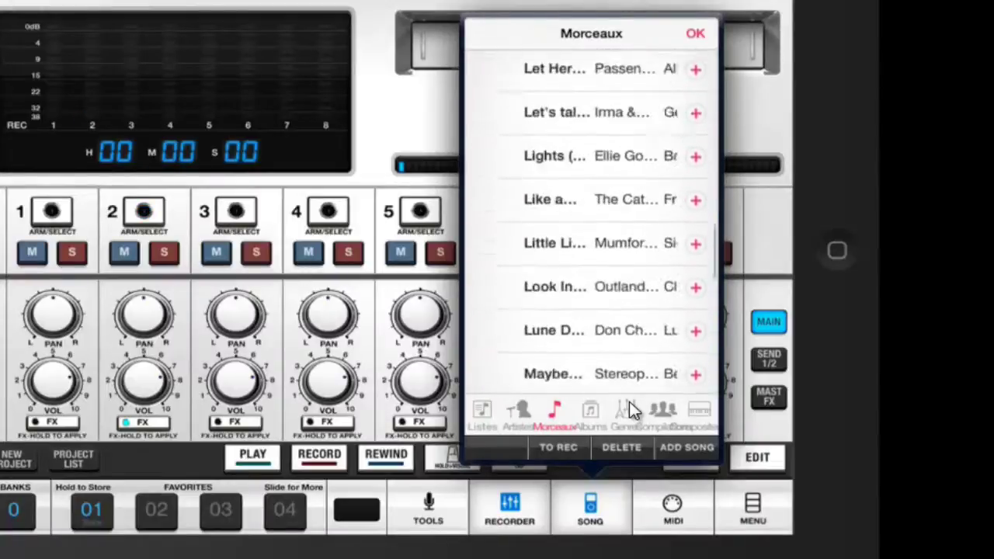
scroll(590, 226, "down", 15)
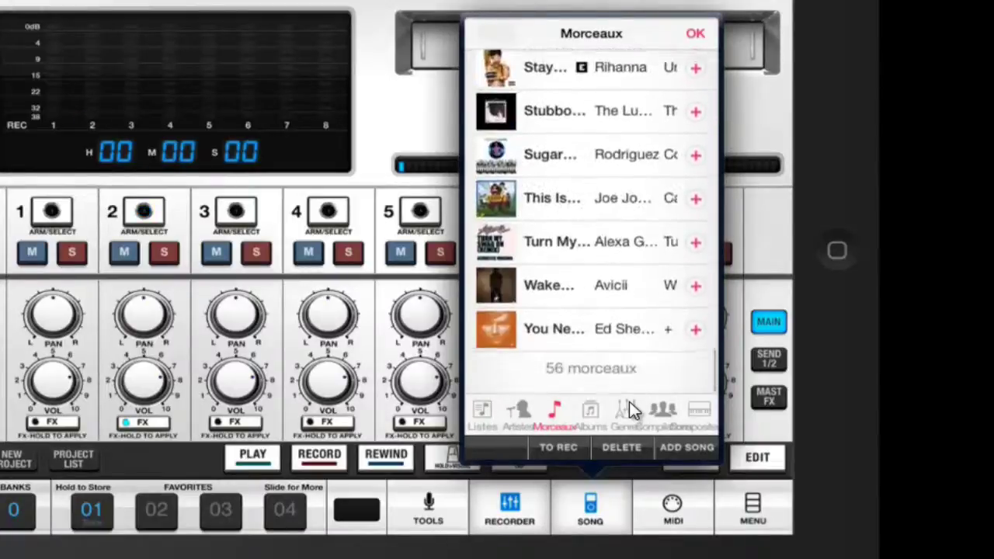
scroll(629, 404, "up", 15)
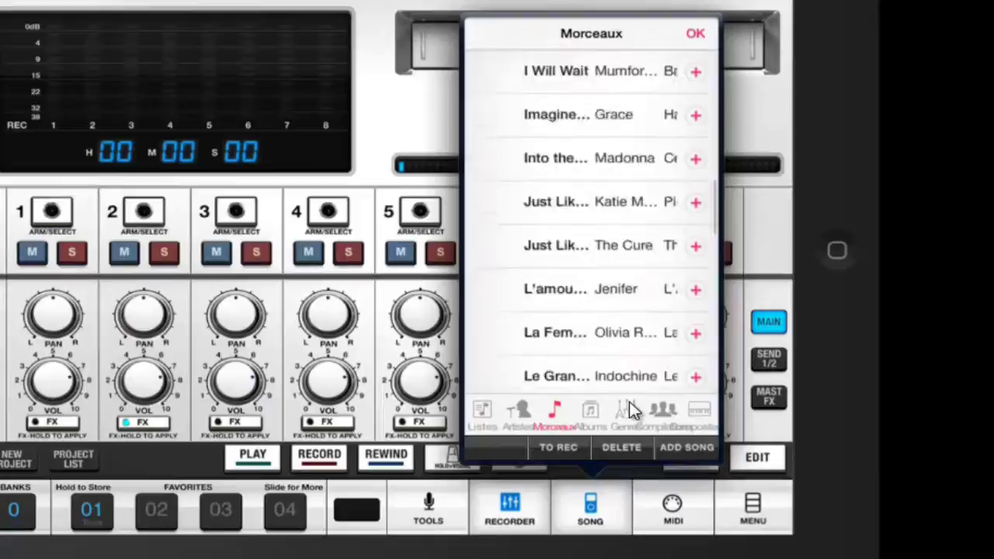
scroll(630, 410, "up", 10)
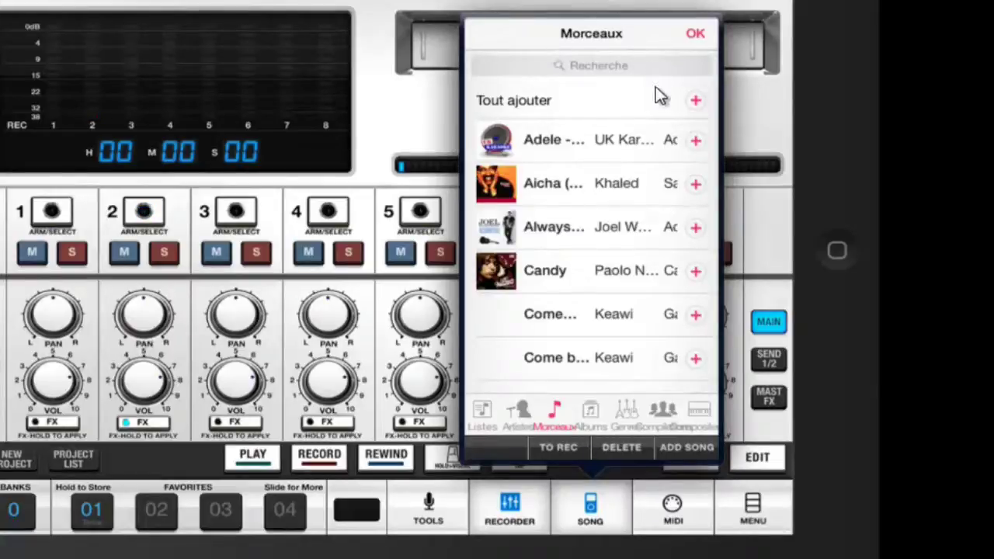
scroll(659, 93, "down", 3)
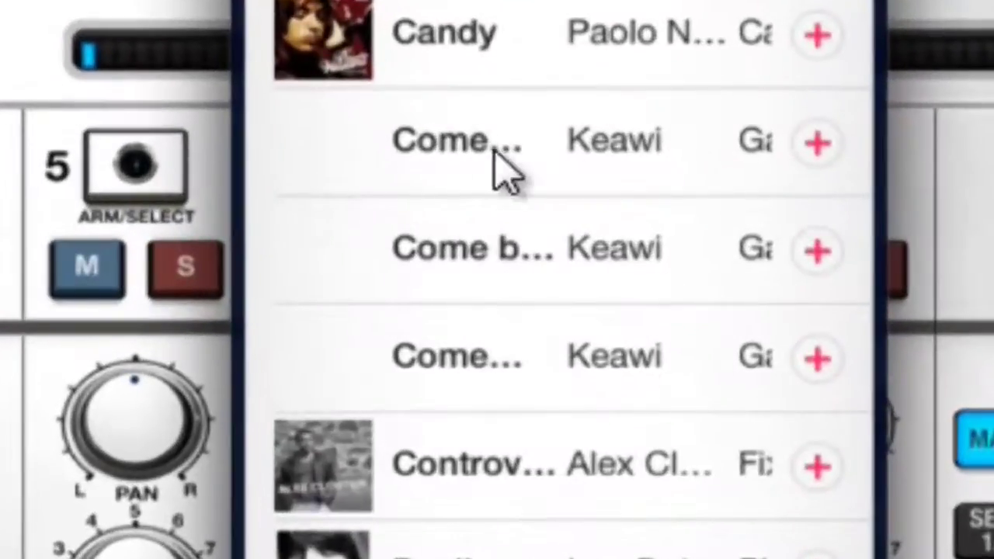
left_click(815, 144)
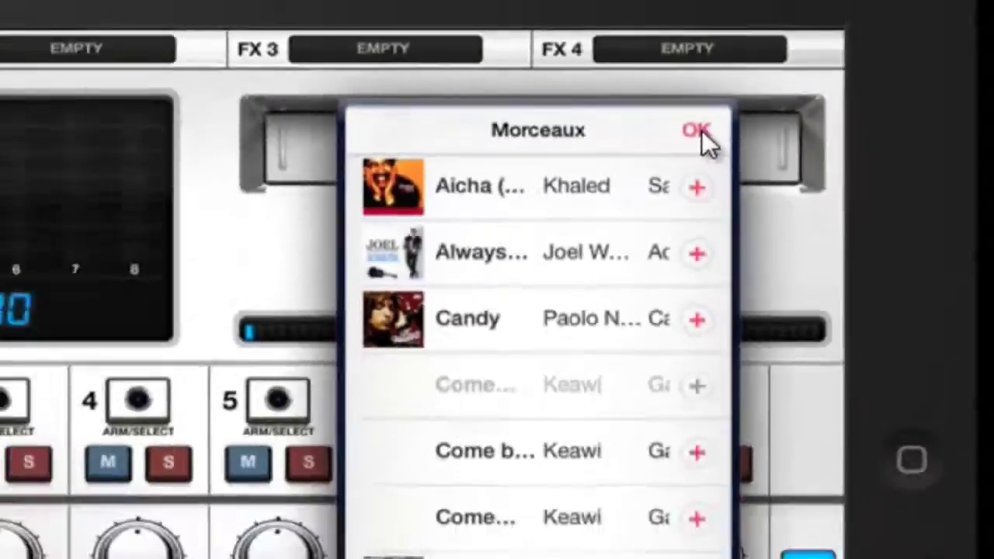
- Confirm the Morceaux selection so 'Come Back to me' joins the Player list
left_click(644, 153)
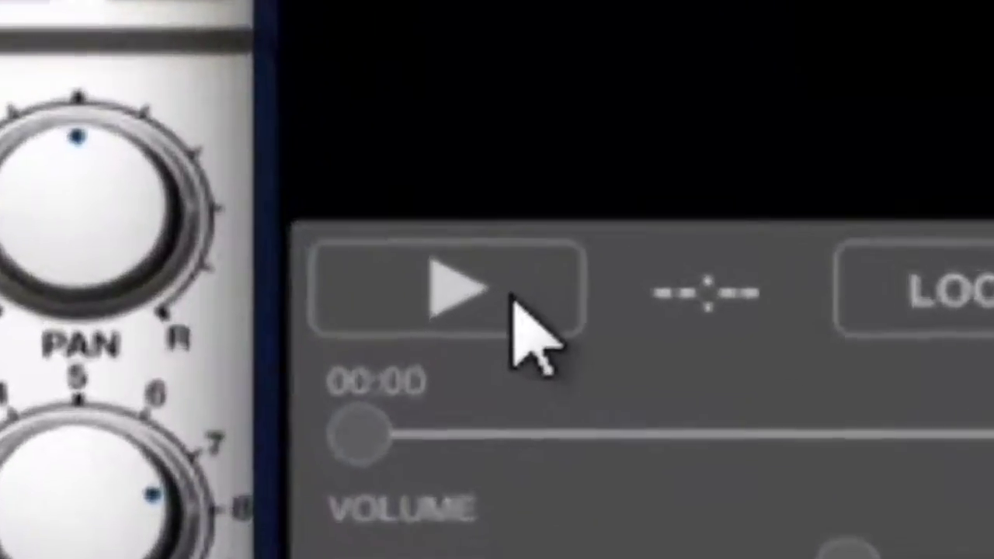
- Preview 'Come Back to me', stop it, and try the Volume and SpeedTrainer sliders
left_click(597, 348)
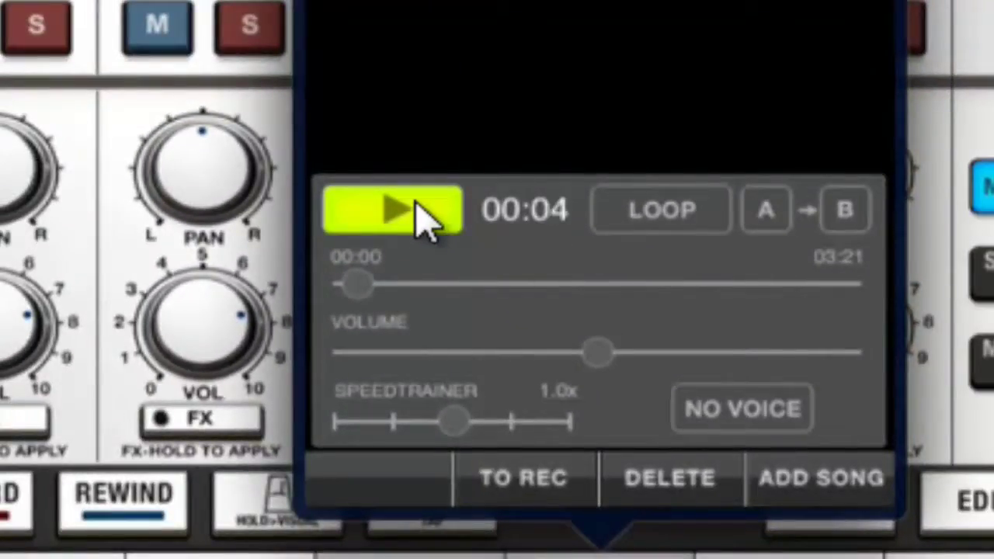
left_click(420, 216)
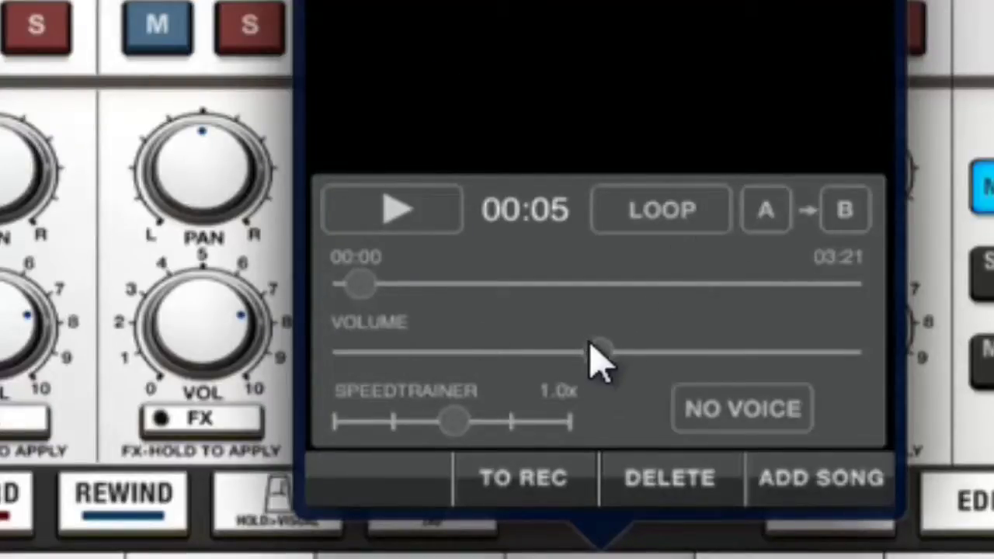
mouse_move(597, 353)
left_mouse_down()
mouse_move(466, 353)
mouse_move(746, 353)
mouse_move(594, 353)
left_mouse_up()
mouse_move(455, 421)
left_mouse_down()
mouse_move(381, 421)
mouse_move(549, 422)
mouse_move(446, 422)
mouse_move(454, 422)
left_mouse_up()
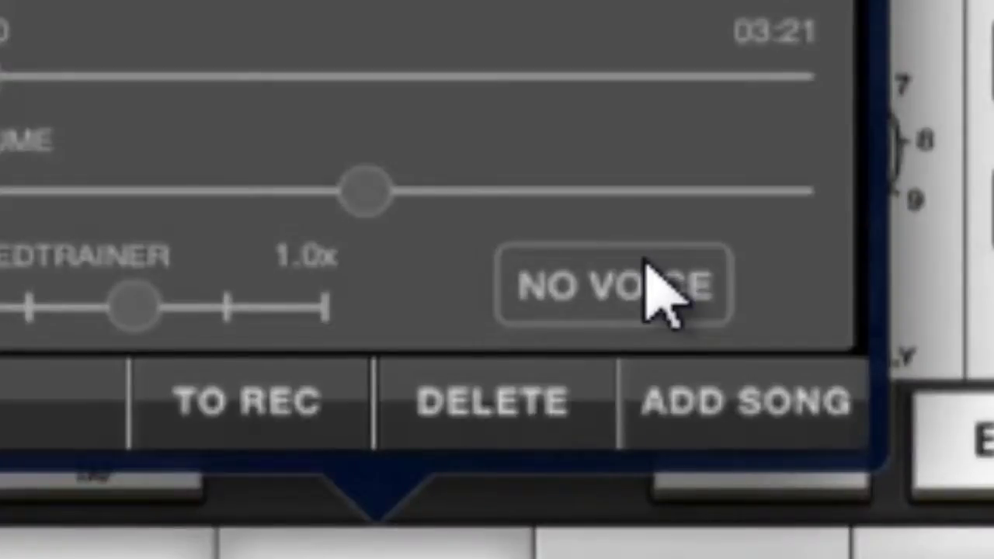
left_click(644, 264)
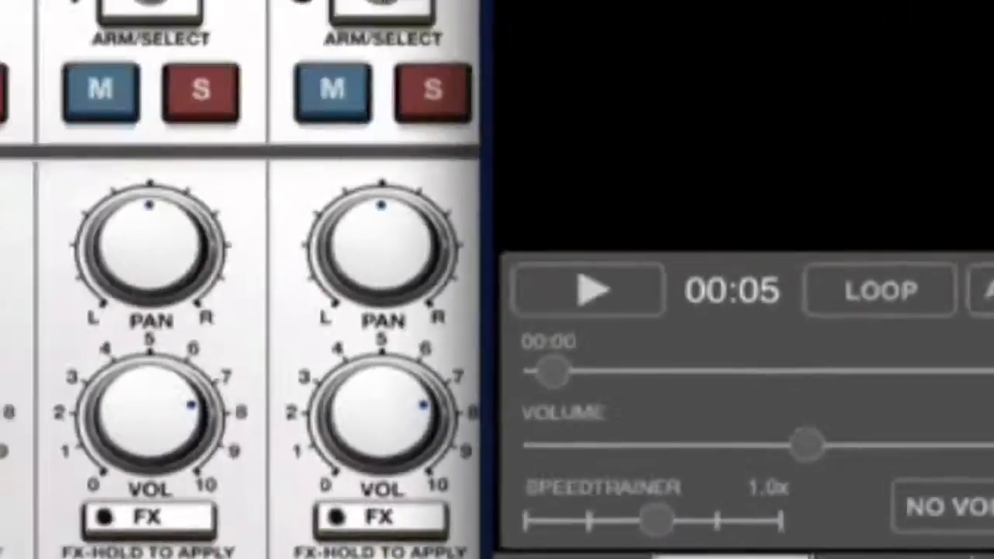
- Copy 'Come Back to me' to recorder Track 1 via the 'Track 1 to 4' group
left_click(266, 225)
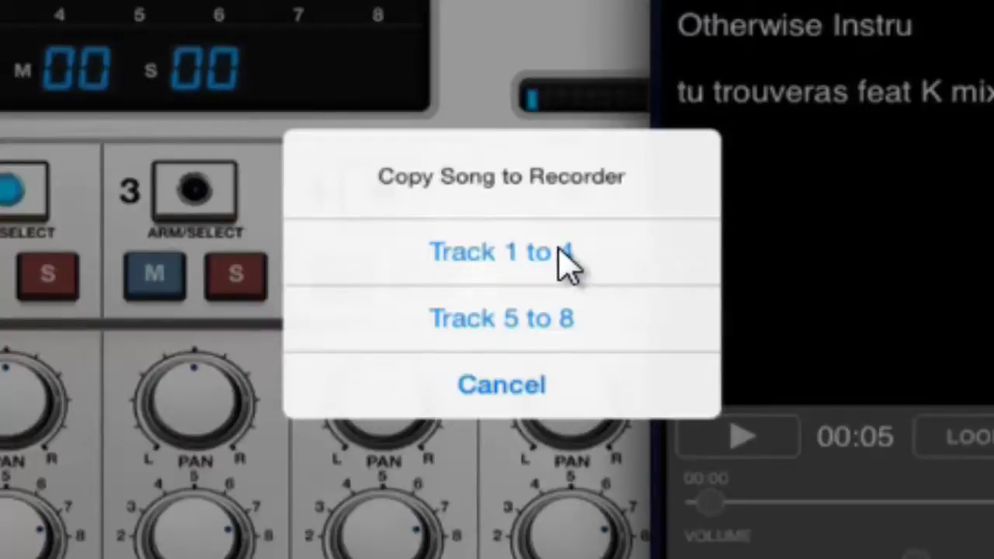
left_click(559, 250)
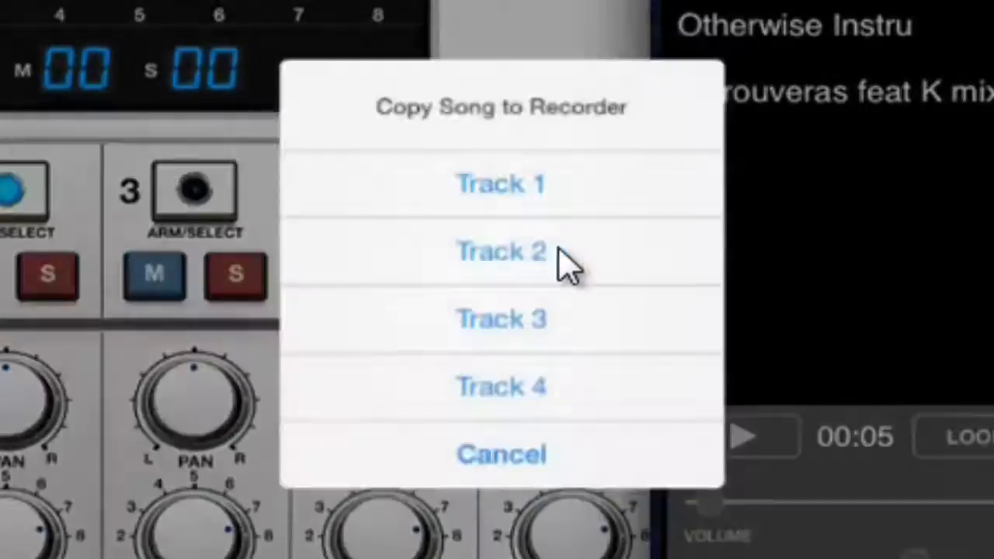
left_click(553, 191)
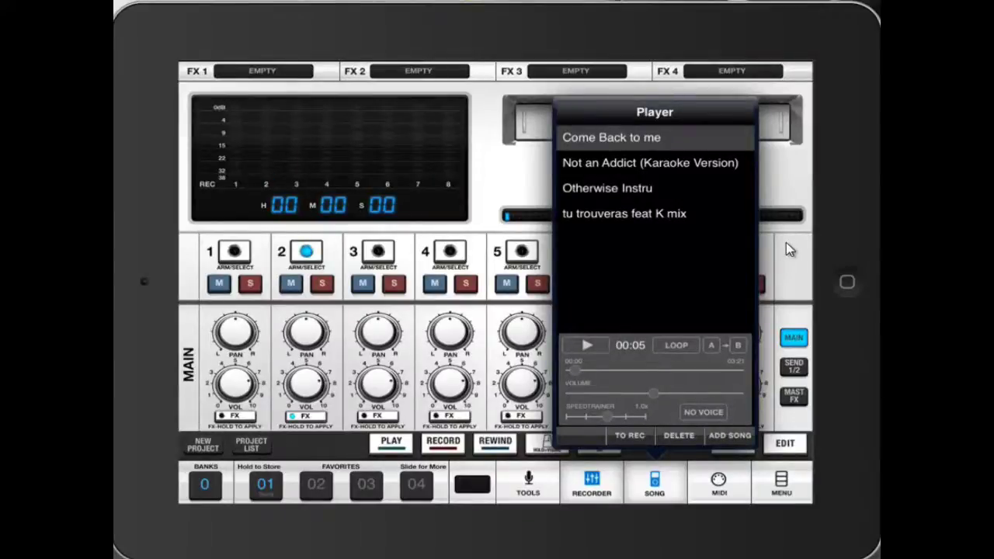
- Close the Player popover and play the recorder with the song on track 1
left_click(787, 247)
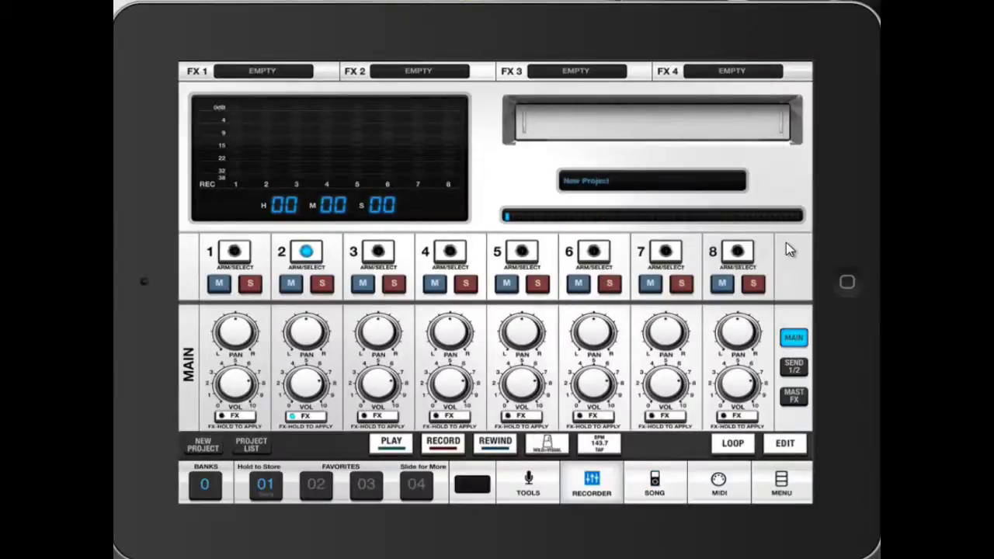
left_click(241, 247)
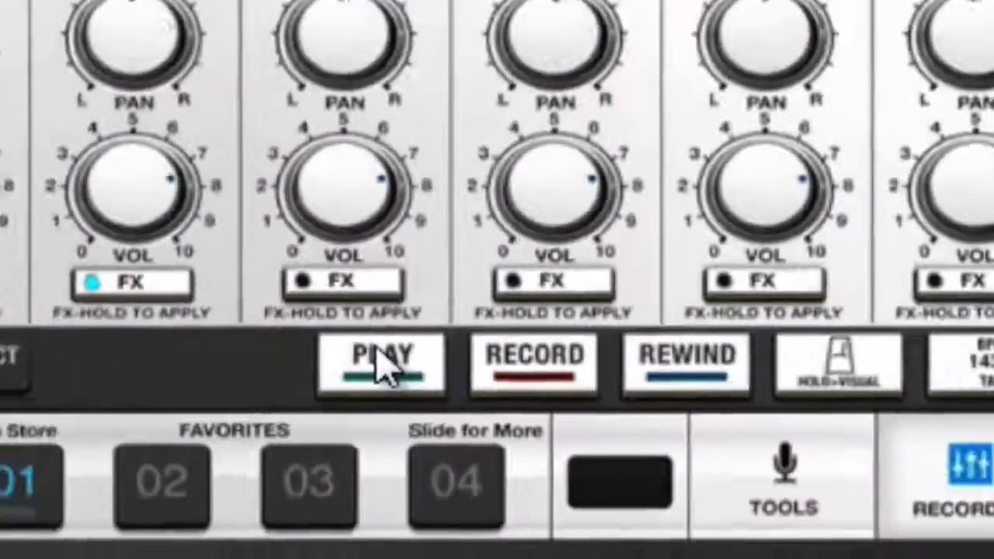
left_click(380, 361)
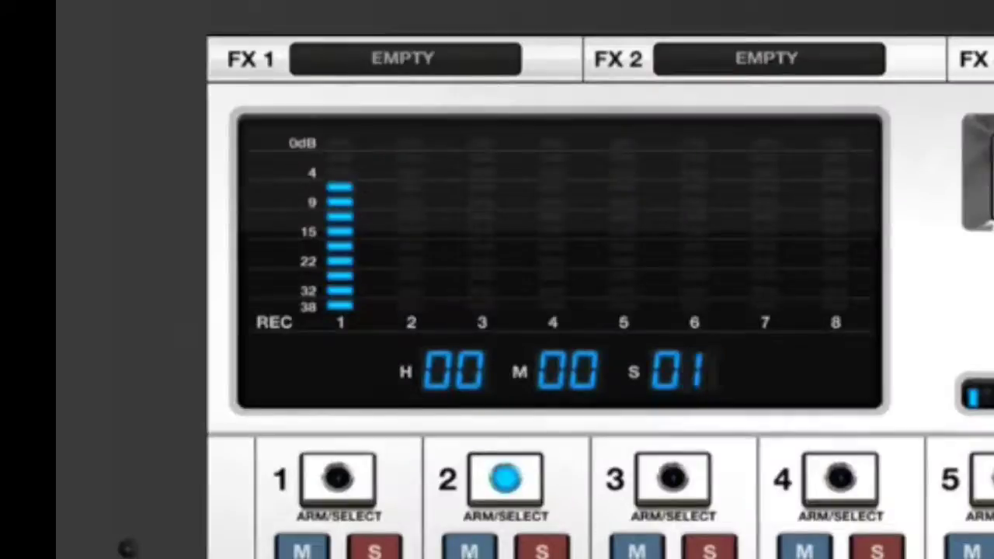